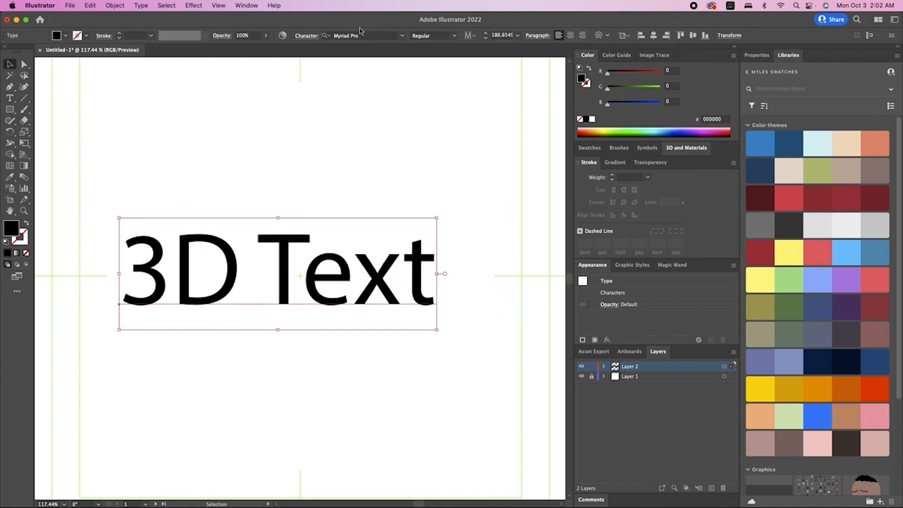
Set the 3D Text wording in the Milky Coffee font and nudge it slightly down-right.
{"action": "left_click", "coordinate": [403, 36]}
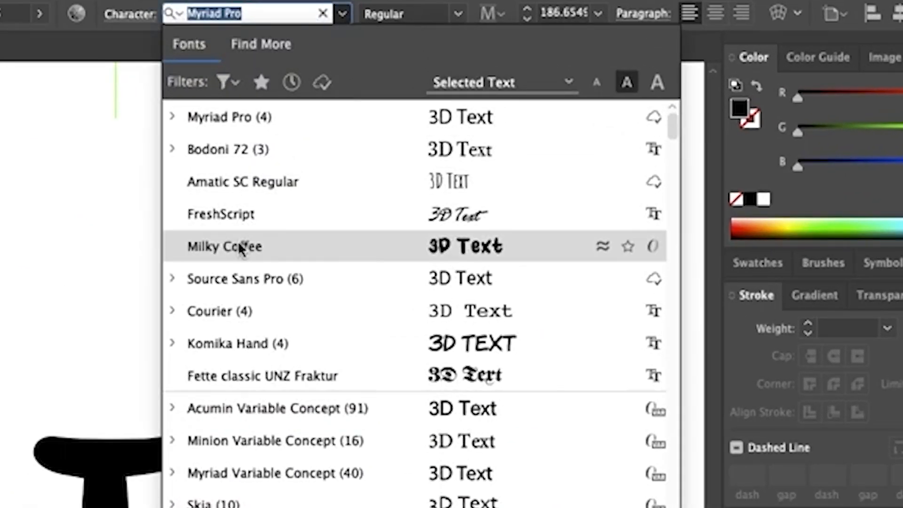
{"action": "left_click", "coordinate": [349, 140]}
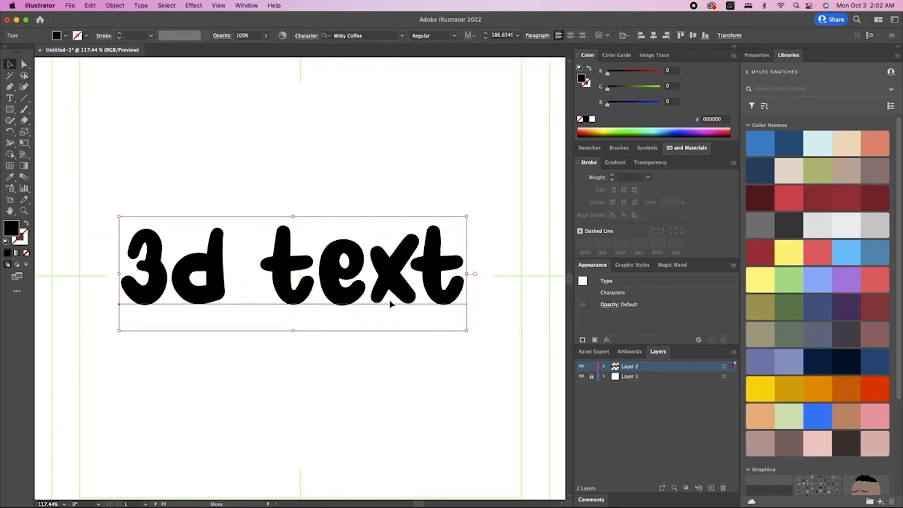
{"action": "left_click_drag", "start_coordinate": [390, 303], "coordinate": [400, 311]}
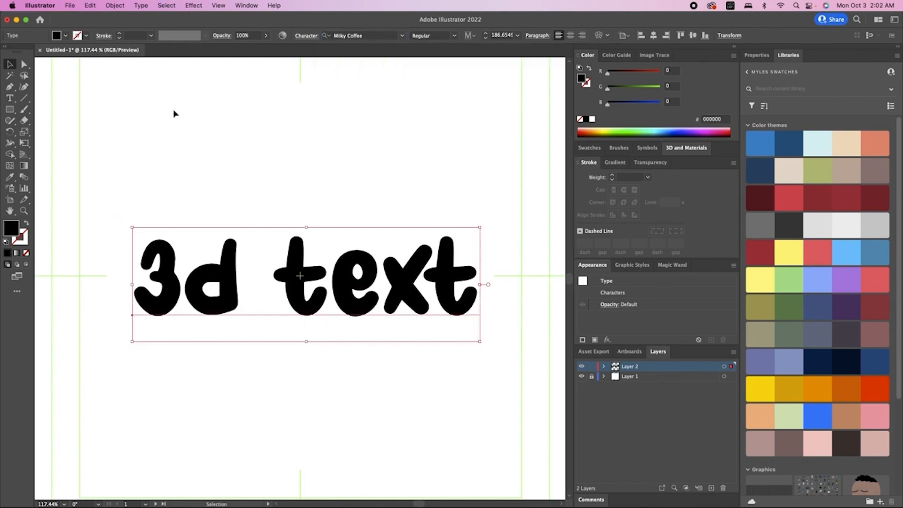
{"action": "left_click", "coordinate": [194, 5]}
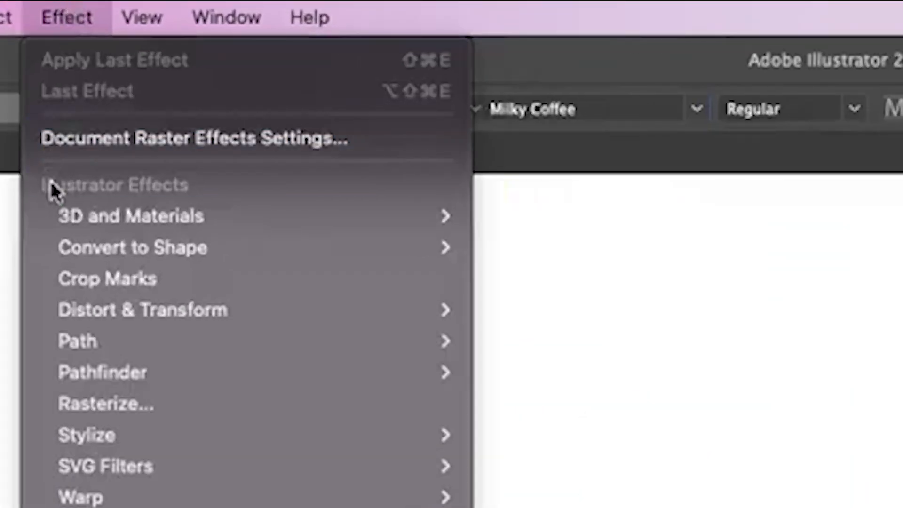
Apply Extrude & Bevel to the text for 50 px depth at the Off-Axis Front angle.
{"action": "mouse_move", "coordinate": [61, 226]}
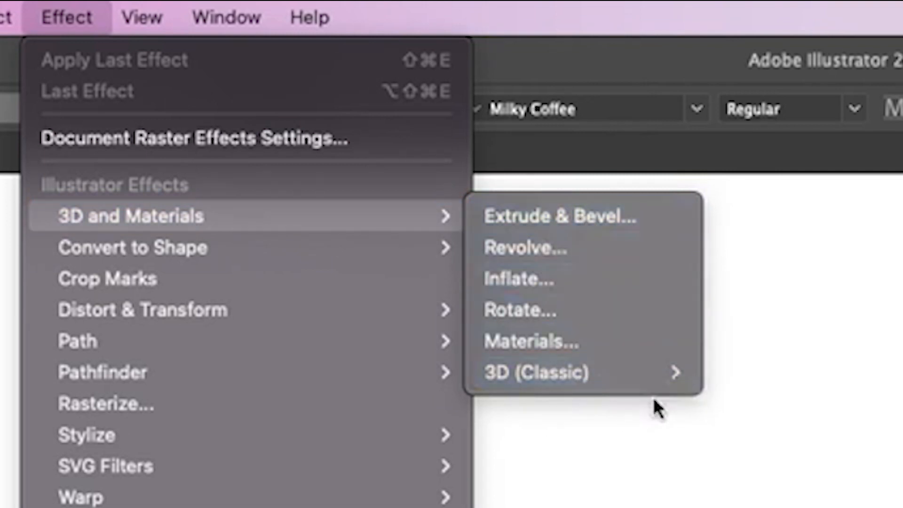
{"action": "mouse_move", "coordinate": [665, 378]}
{"action": "left_click", "coordinate": [545, 222]}
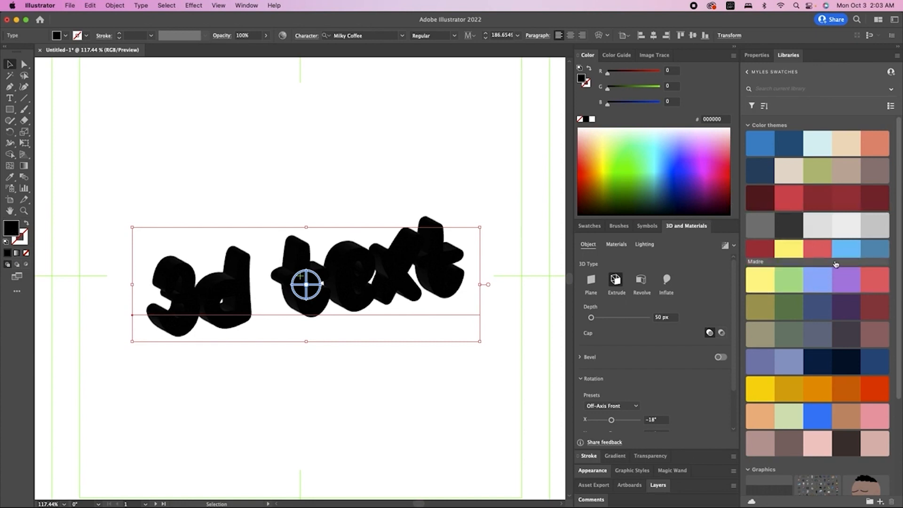
Fill the 3D text red and replace its wording with a person's name.
{"action": "left_click", "coordinate": [871, 277]}
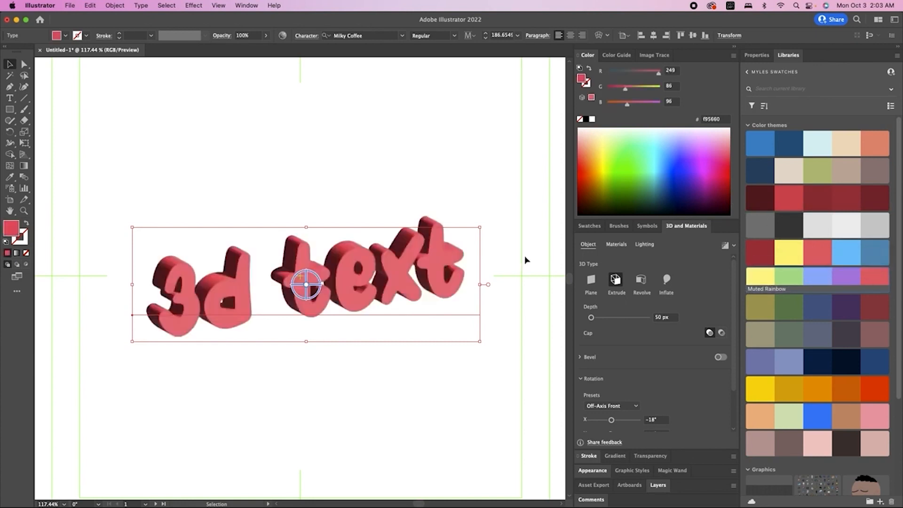
{"action": "double_click", "coordinate": [398, 271]}
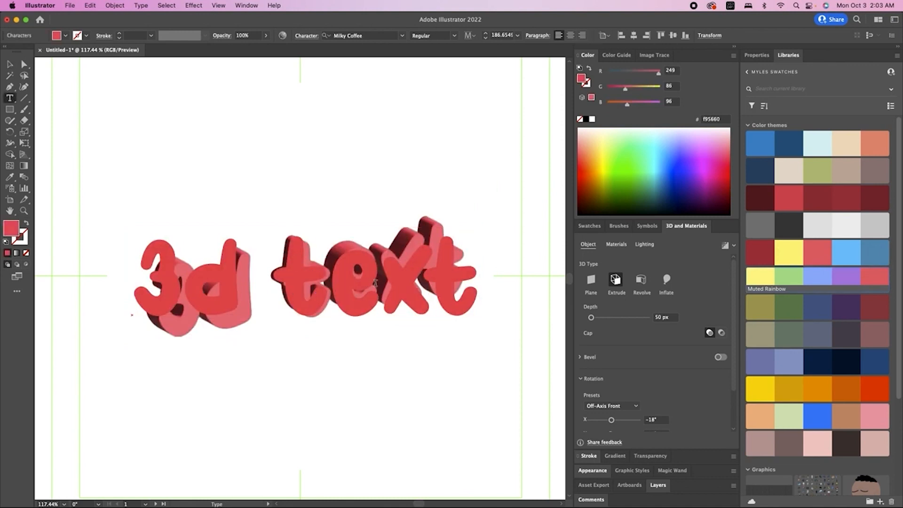
{"action": "key", "text": "super+a"}
{"action": "type", "text": "My"}
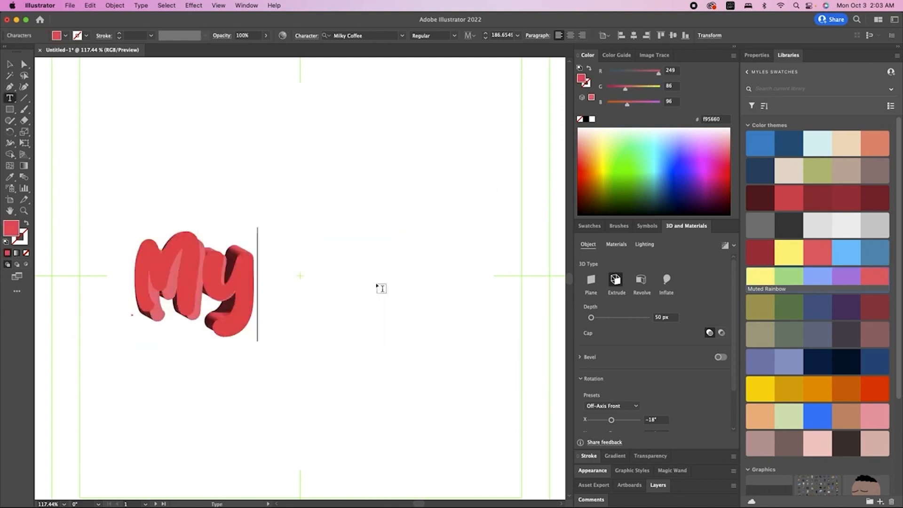
{"action": "type", "text": "les Hi"}
{"action": "key", "text": "Escape"}
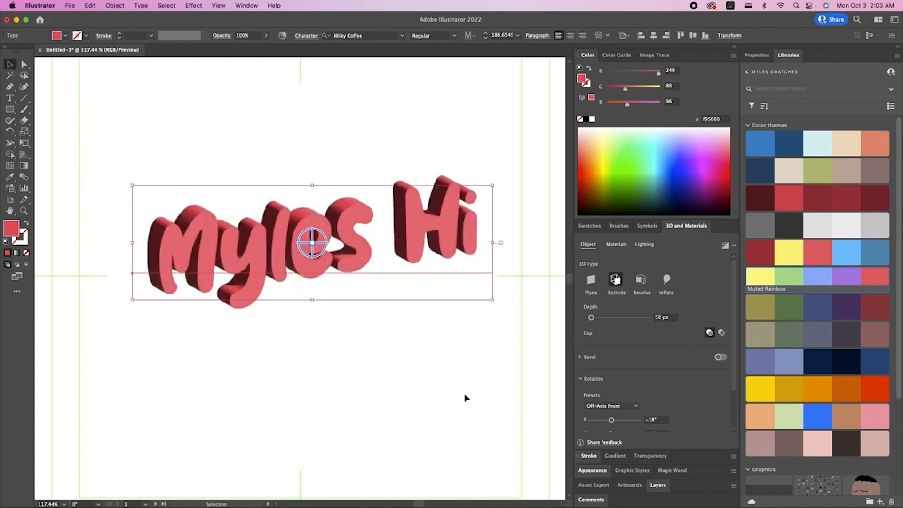
Change the wording to 'WOW!' and dismiss the unknown-error alert.
{"action": "double_click", "coordinate": [370, 260]}
{"action": "key", "text": "super+a"}
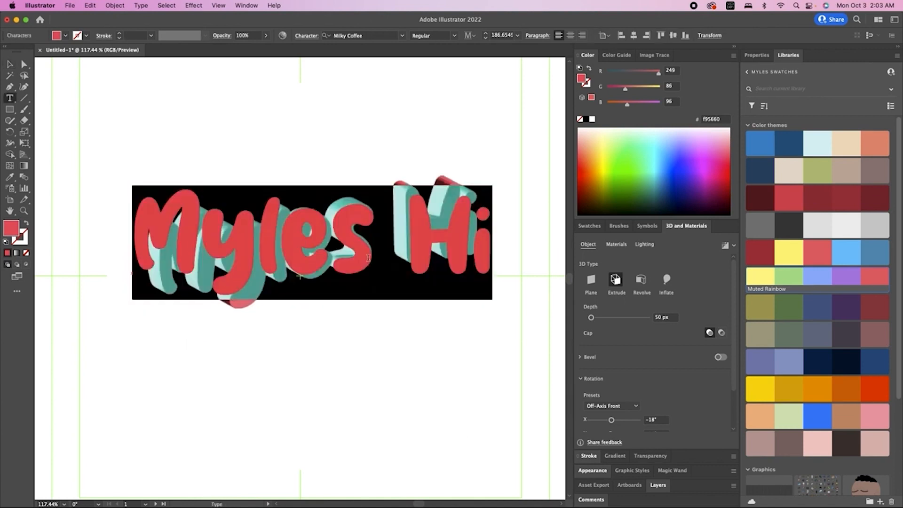
{"action": "type", "text": "WOW!"}
{"action": "key", "text": "Escape"}
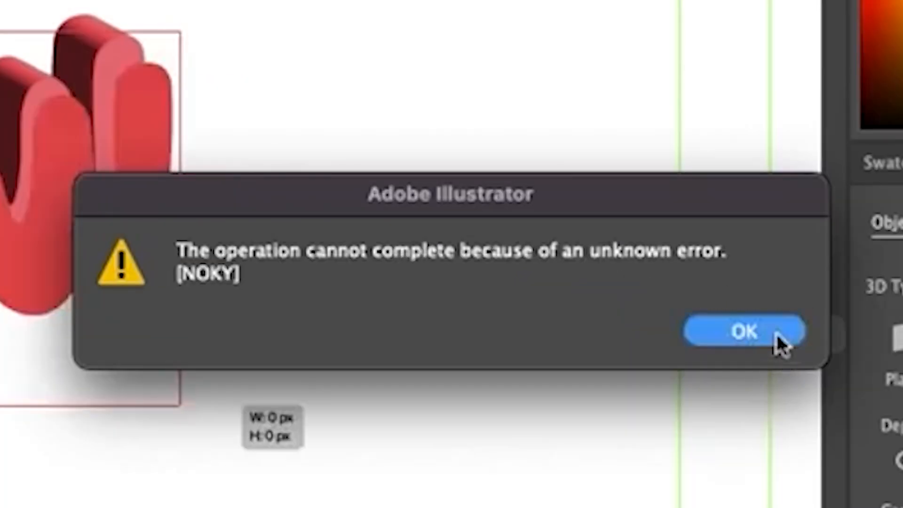
{"action": "left_click", "coordinate": [553, 280]}
Scale the red WOW! up from its corner and rotate it around its vertical and depth axes.
{"action": "left_click_drag", "start_coordinate": [370, 300], "coordinate": [492, 366]}
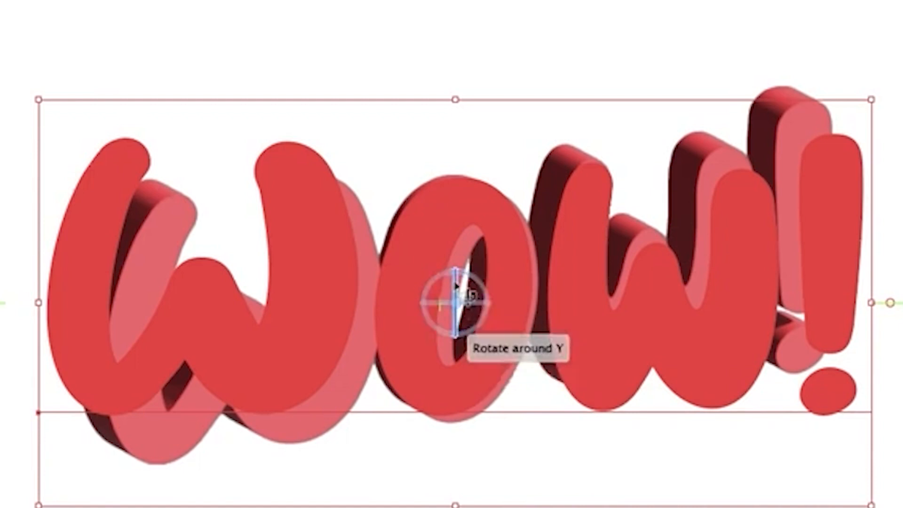
{"action": "left_click_drag", "start_coordinate": [455, 285], "coordinate": [485, 312]}
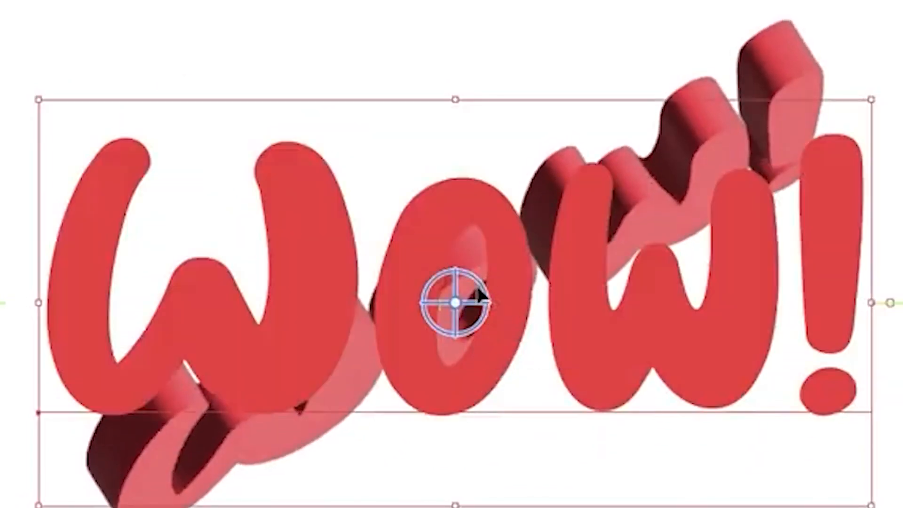
{"action": "left_click_drag", "start_coordinate": [472, 293], "coordinate": [359, 271]}
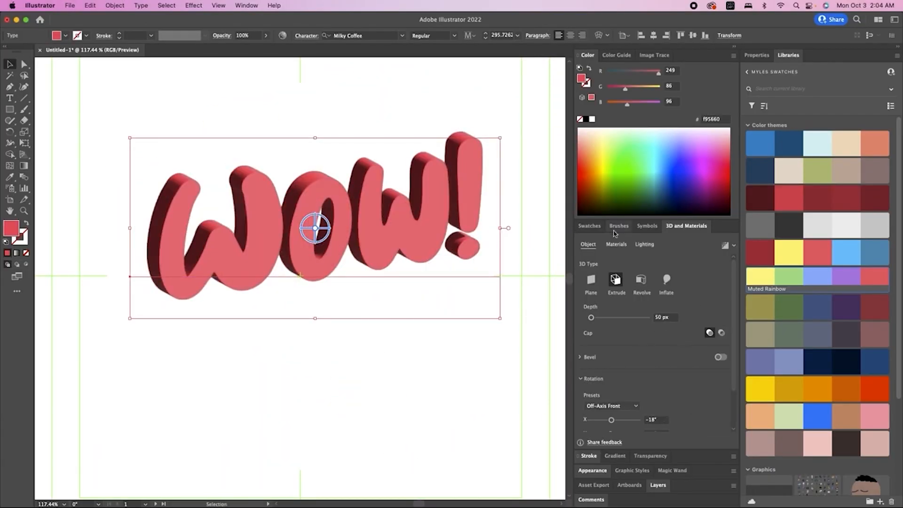
Colour the letters individually: last W blue, first W yellow, o purple.
{"action": "double_click", "coordinate": [368, 219]}
{"action": "left_click_drag", "start_coordinate": [368, 218], "coordinate": [442, 223]}
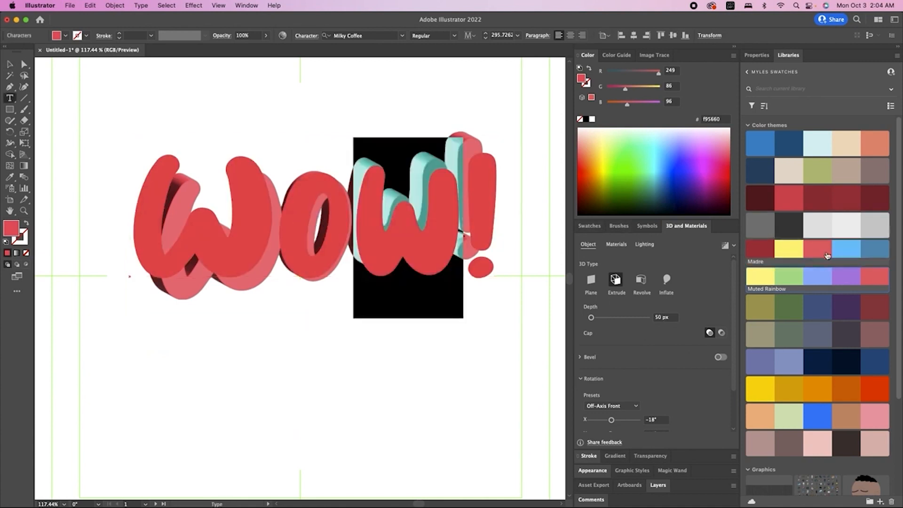
{"action": "left_click", "coordinate": [846, 255]}
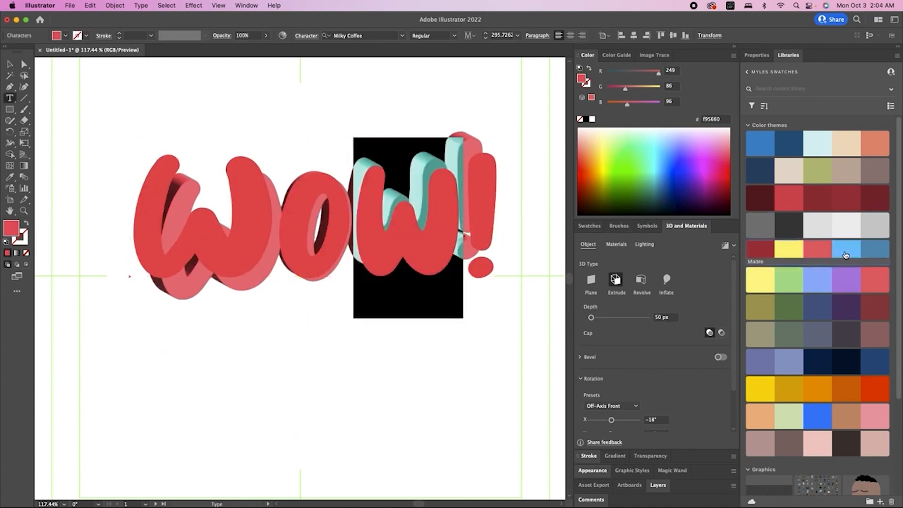
{"action": "left_click_drag", "start_coordinate": [276, 210], "coordinate": [108, 214]}
{"action": "left_click", "coordinate": [760, 277]}
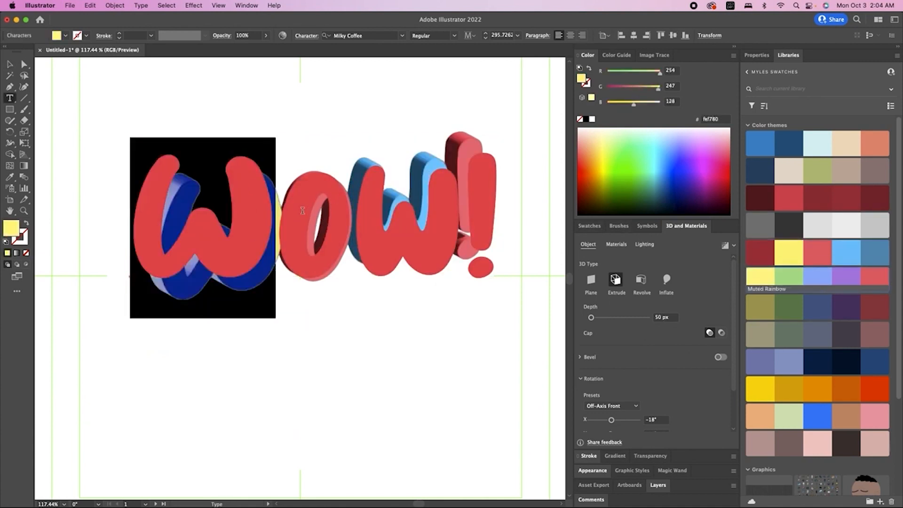
{"action": "left_click_drag", "start_coordinate": [278, 211], "coordinate": [352, 210]}
{"action": "left_click", "coordinate": [845, 277]}
Finish letter editing, deselect WOW!, and make the stroke colour active.
{"action": "key", "text": "Escape"}
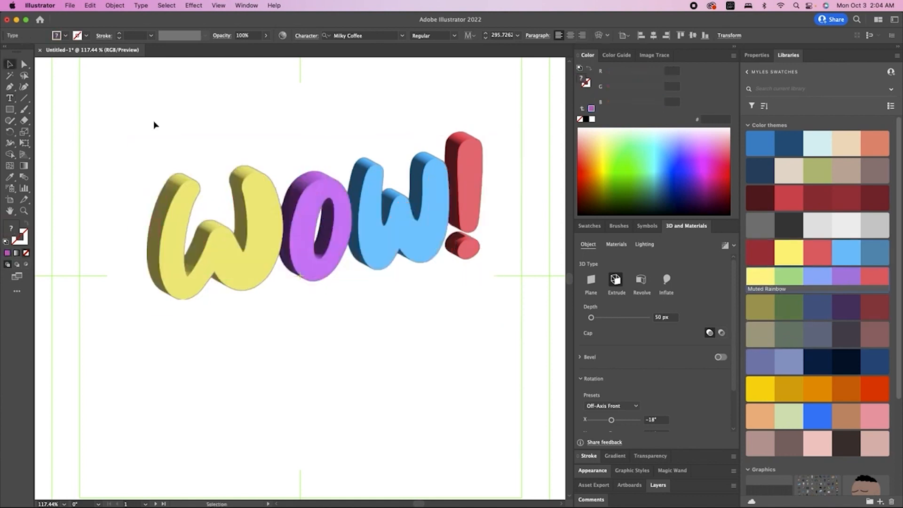
{"action": "left_click", "coordinate": [154, 121]}
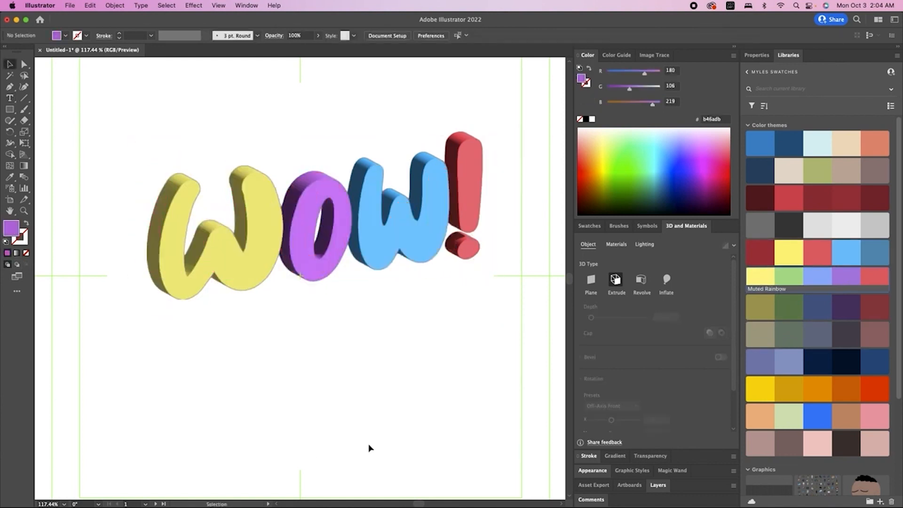
{"action": "left_click_drag", "start_coordinate": [460, 128], "coordinate": [473, 142]}
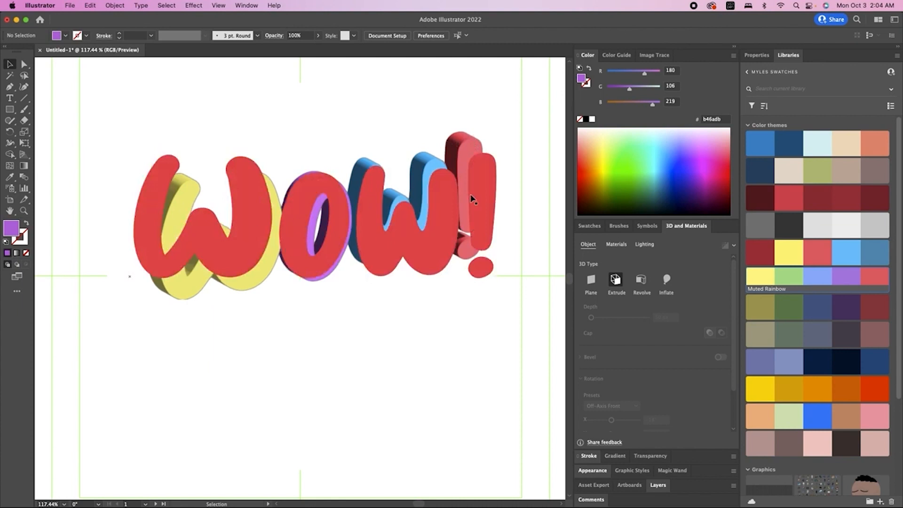
{"action": "left_click", "coordinate": [25, 241]}
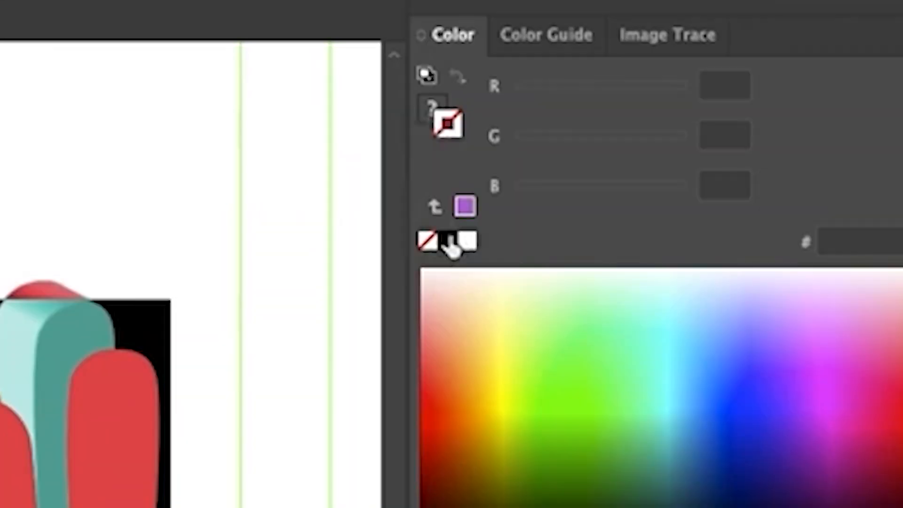
Give WOW! a black stroke and move it left and down on the artboard.
{"action": "left_click", "coordinate": [586, 120]}
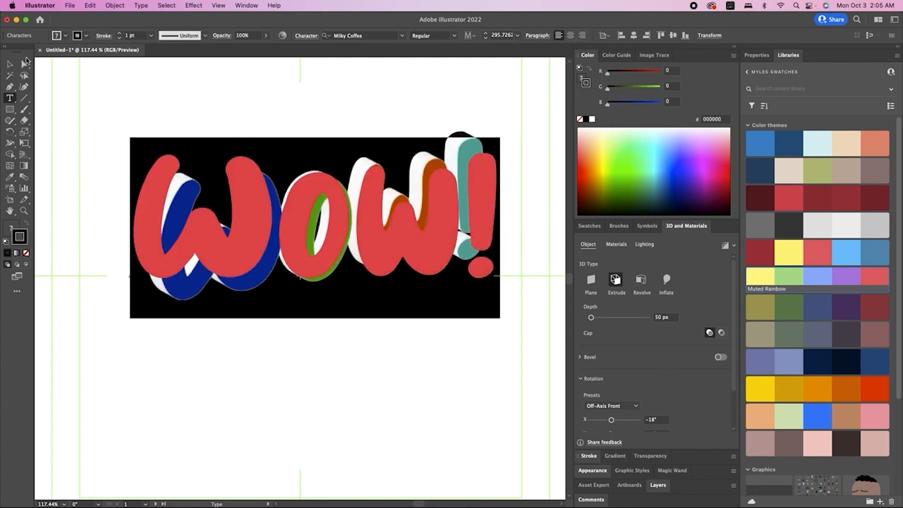
{"action": "left_click", "coordinate": [10, 64]}
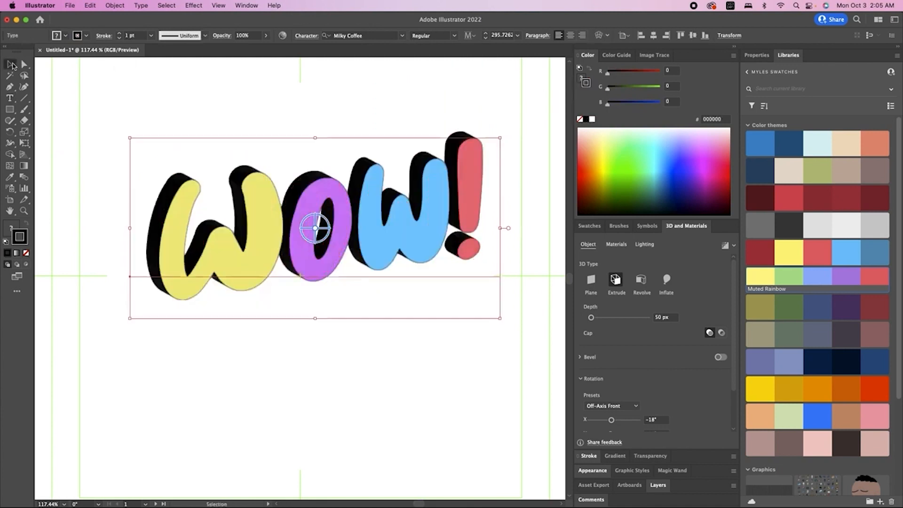
{"action": "scroll", "coordinate": [390, 175], "scroll_direction": "down", "scroll_amount": 1}
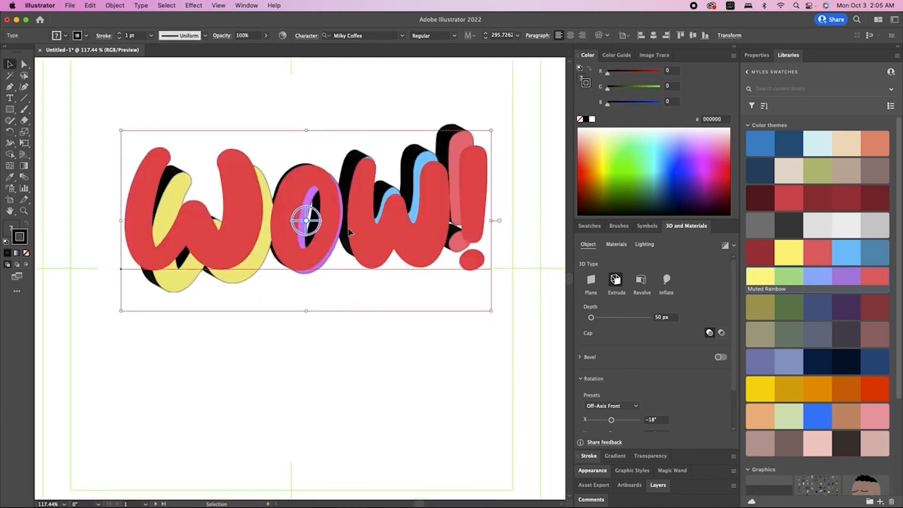
{"action": "left_click_drag", "start_coordinate": [349, 232], "coordinate": [315, 256]}
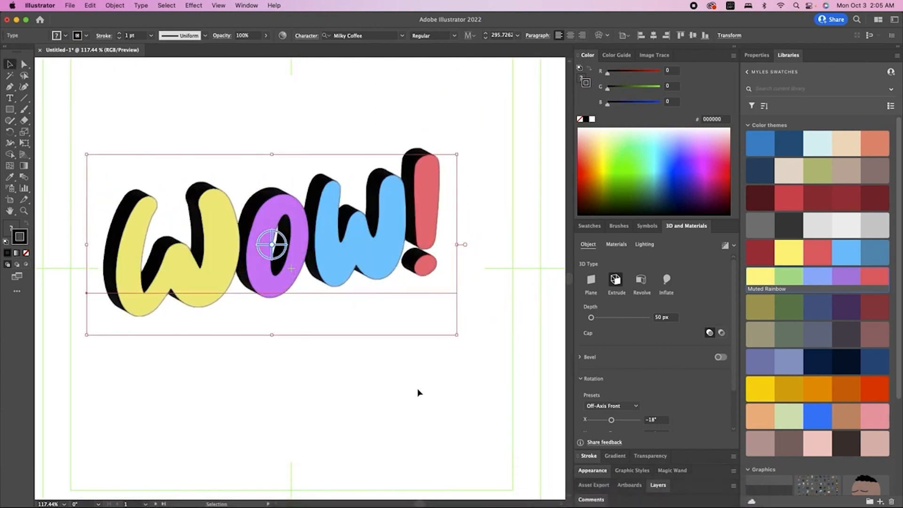
{"action": "left_click", "coordinate": [444, 382]}
{"action": "left_click", "coordinate": [394, 258]}
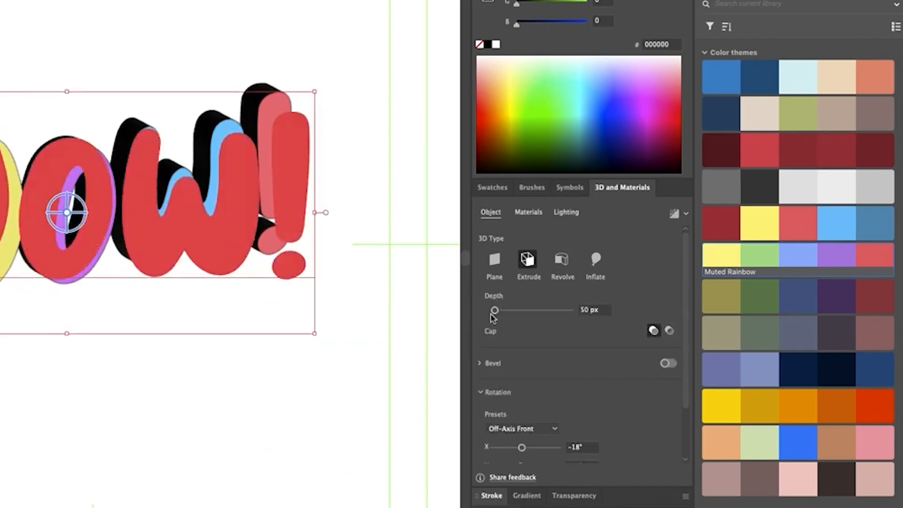
Try extrusion depths from 287 to 661 px and perspective up to 160°, then reduce perspective.
{"action": "left_click_drag", "start_coordinate": [591, 318], "coordinate": [613, 322]}
{"action": "left_click_drag", "start_coordinate": [535, 318], "coordinate": [518, 318]}
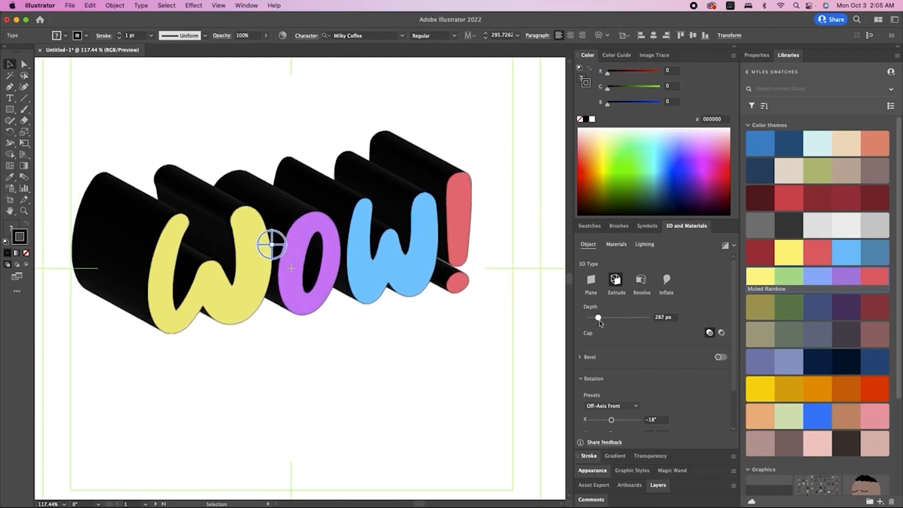
{"action": "left_click_drag", "start_coordinate": [599, 322], "coordinate": [611, 323]}
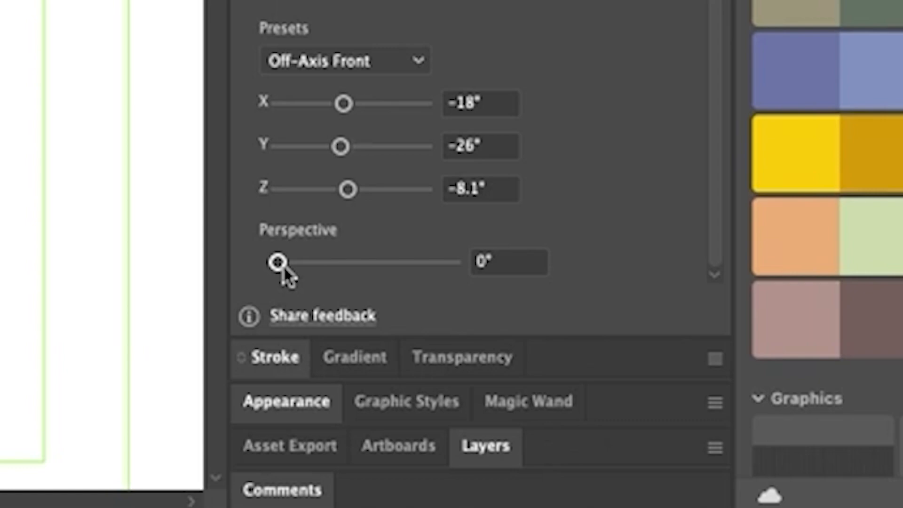
{"action": "left_click_drag", "start_coordinate": [283, 270], "coordinate": [363, 271]}
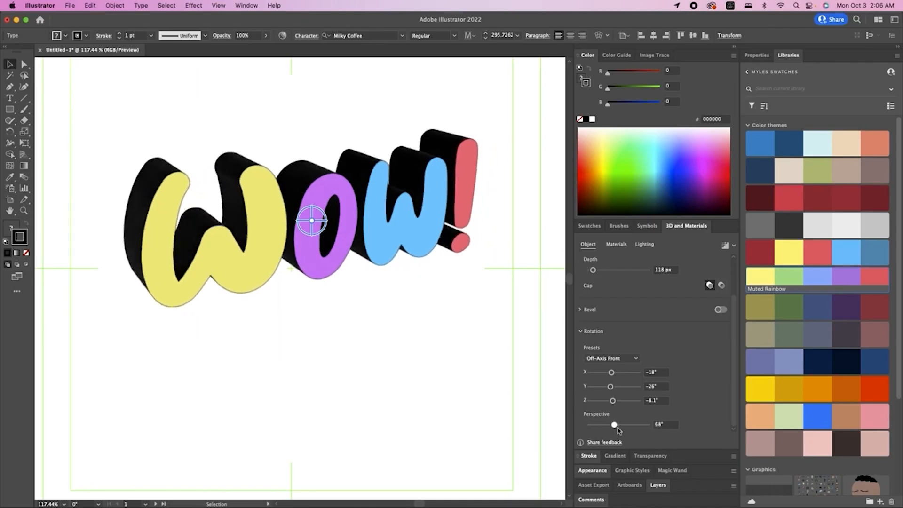
{"action": "left_click_drag", "start_coordinate": [618, 429], "coordinate": [651, 418]}
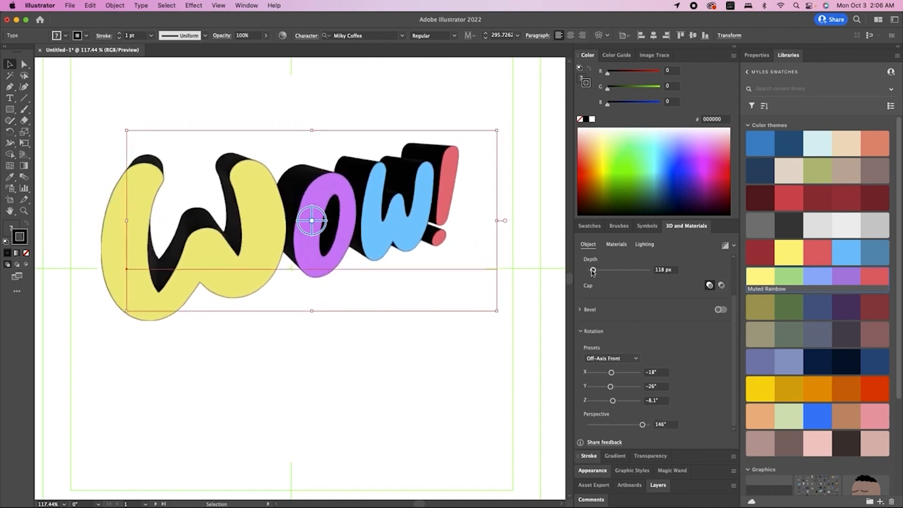
{"action": "left_click_drag", "start_coordinate": [594, 271], "coordinate": [605, 274]}
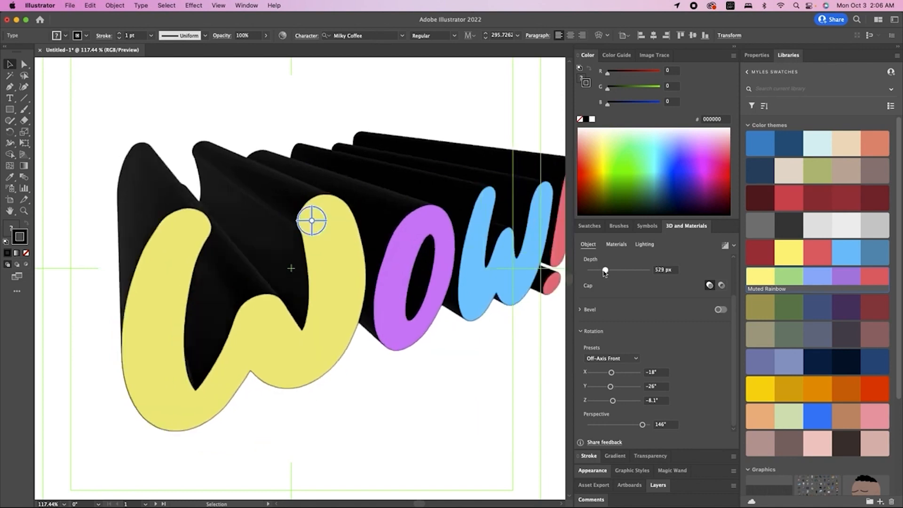
{"action": "scroll", "coordinate": [446, 264], "scroll_direction": "down", "scroll_amount": 2}
{"action": "scroll", "coordinate": [445, 264], "scroll_direction": "right", "scroll_amount": 3}
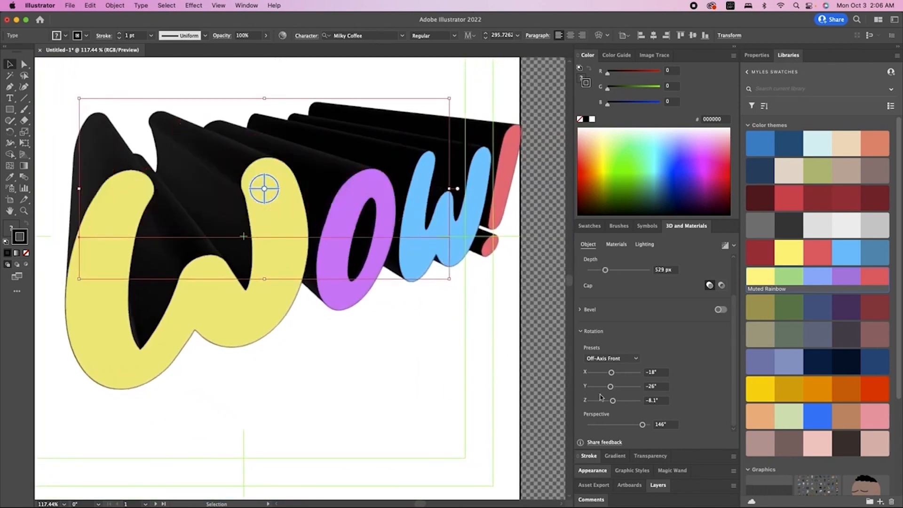
{"action": "mouse_move", "coordinate": [618, 429]}
{"action": "left_mouse_down"}
{"action": "mouse_move", "coordinate": [584, 428]}
{"action": "mouse_move", "coordinate": [675, 431]}
{"action": "mouse_move", "coordinate": [592, 424]}
{"action": "mouse_move", "coordinate": [644, 424]}
{"action": "mouse_move", "coordinate": [592, 424]}
{"action": "mouse_move", "coordinate": [616, 416]}
{"action": "left_mouse_up"}
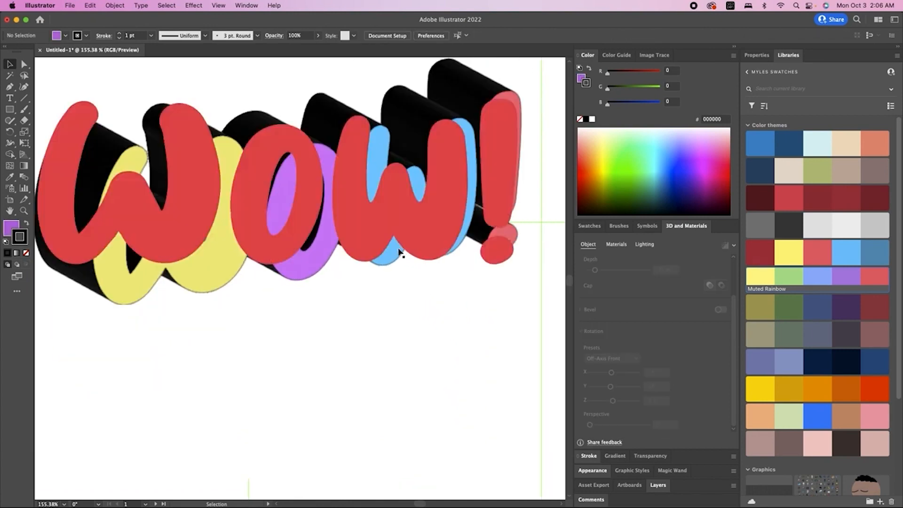
Enlarge the WOW! artwork by a corner handle and reposition it on the artboard.
{"action": "scroll", "coordinate": [399, 252], "scroll_direction": "up", "scroll_amount": 5}
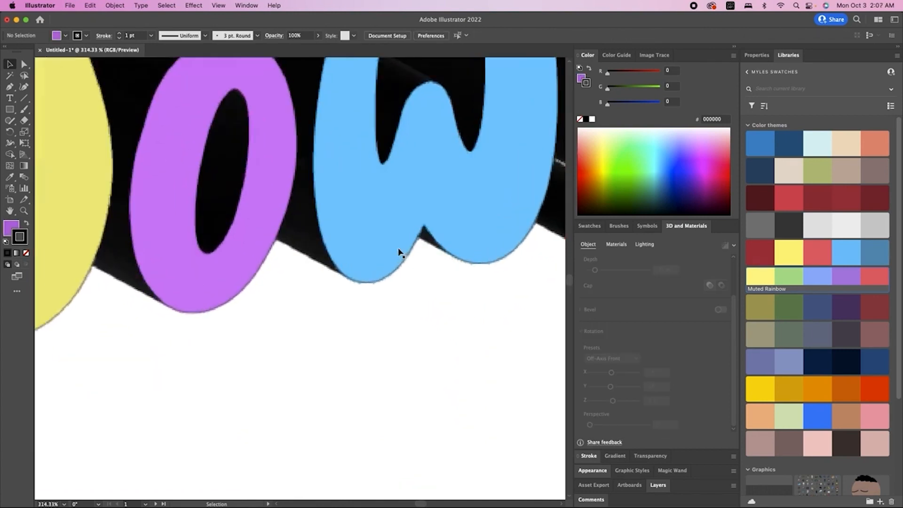
{"action": "scroll", "coordinate": [399, 279], "scroll_direction": "up", "scroll_amount": 3}
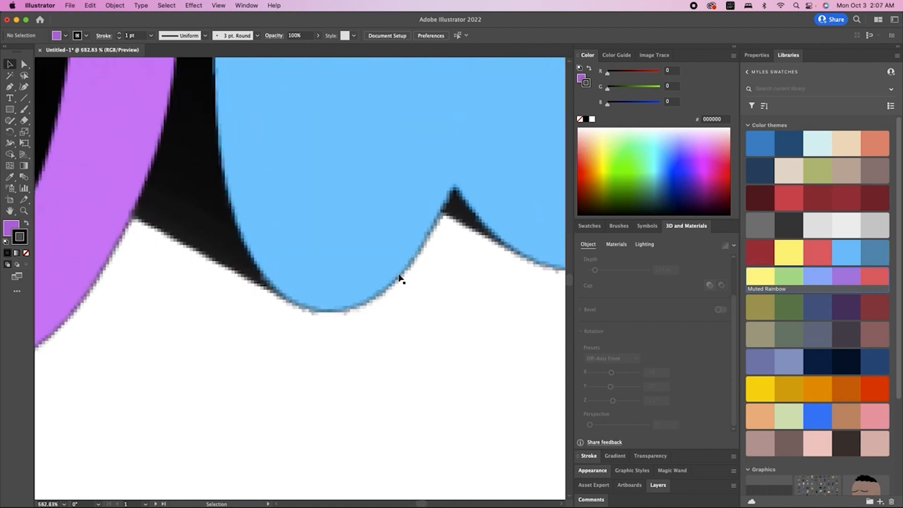
{"action": "scroll", "coordinate": [394, 279], "scroll_direction": "down", "scroll_amount": 14}
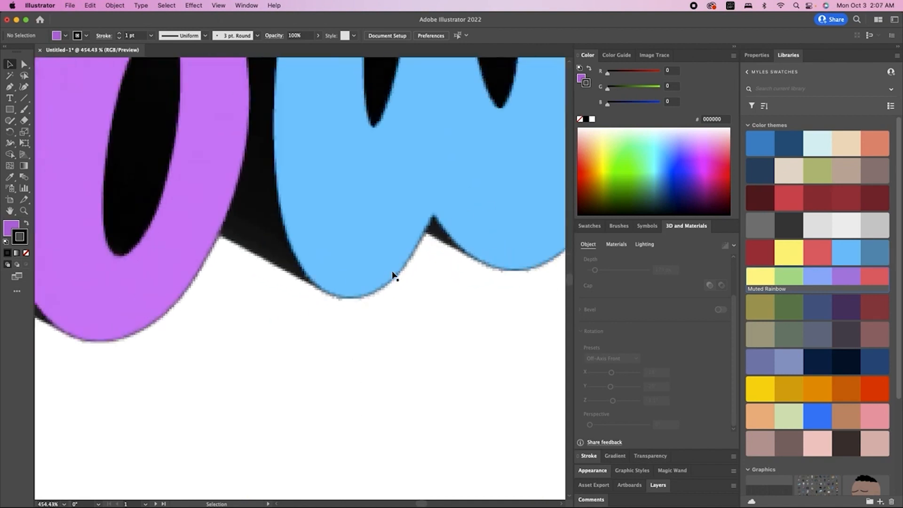
{"action": "left_click", "coordinate": [380, 245]}
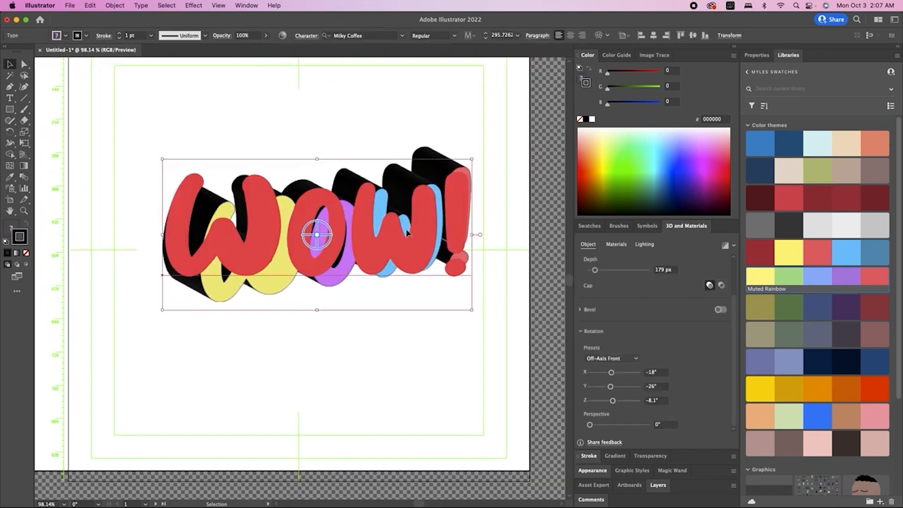
{"action": "left_click_drag", "start_coordinate": [163, 311], "coordinate": [52, 393]}
{"action": "mouse_move", "coordinate": [280, 293]}
{"action": "left_mouse_down"}
{"action": "mouse_move", "coordinate": [298, 266]}
{"action": "mouse_move", "coordinate": [295, 287]}
{"action": "left_mouse_up"}
{"action": "scroll", "coordinate": [296, 289], "scroll_direction": "down", "scroll_amount": 10}
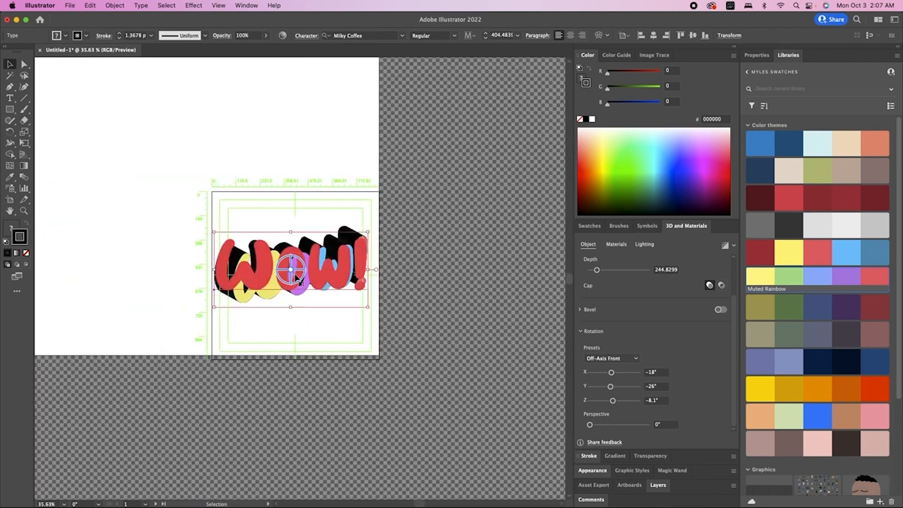
{"action": "scroll", "coordinate": [297, 282], "scroll_direction": "up", "scroll_amount": 12}
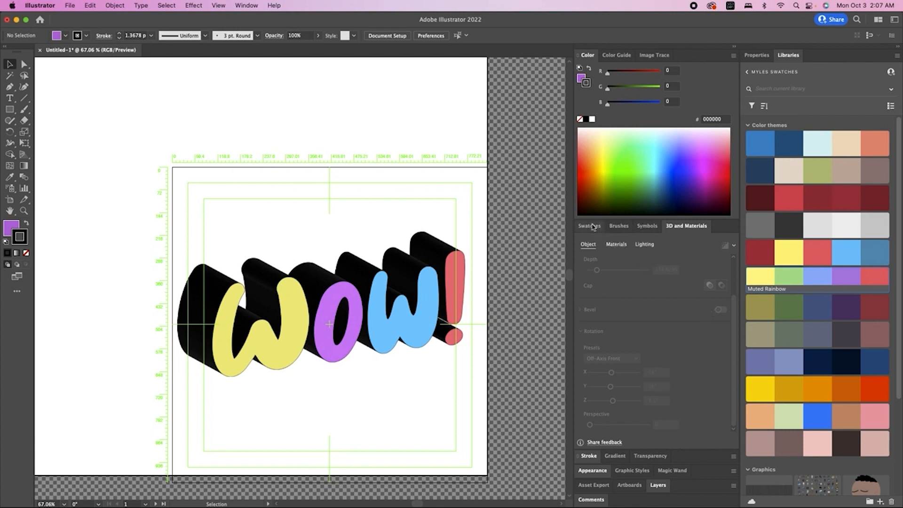
Show the Swatches and Layers panels and add a new empty top layer.
{"action": "left_click", "coordinate": [593, 227]}
{"action": "left_click", "coordinate": [658, 486]}
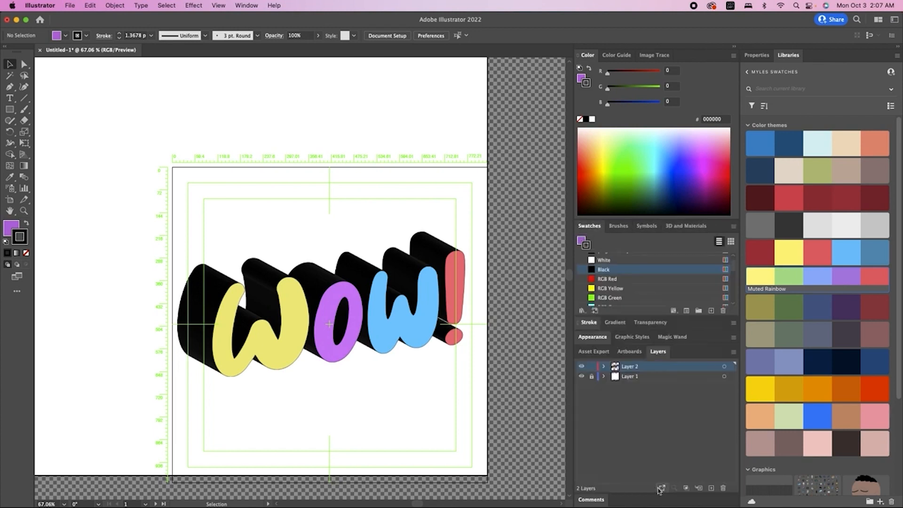
{"action": "left_click", "coordinate": [711, 489]}
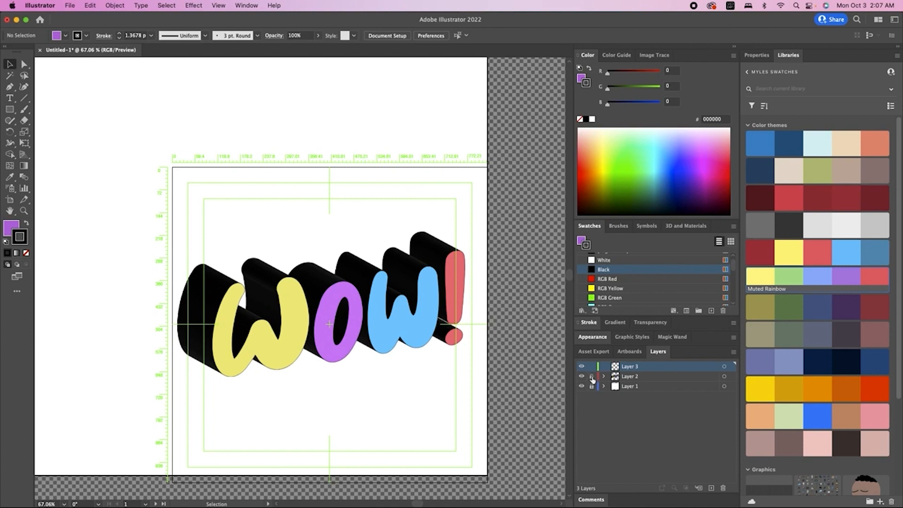
{"action": "key", "text": "n"}
Draw pencil highlights along the letters, set them to 20 pt round caps, and simplify them.
{"action": "left_click_drag", "start_coordinate": [225, 365], "coordinate": [231, 284]}
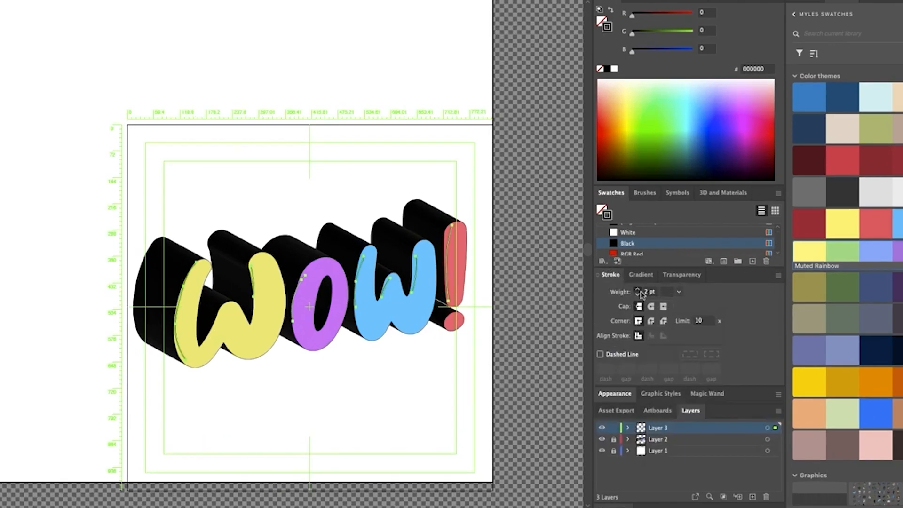
{"action": "left_click", "coordinate": [614, 310]}
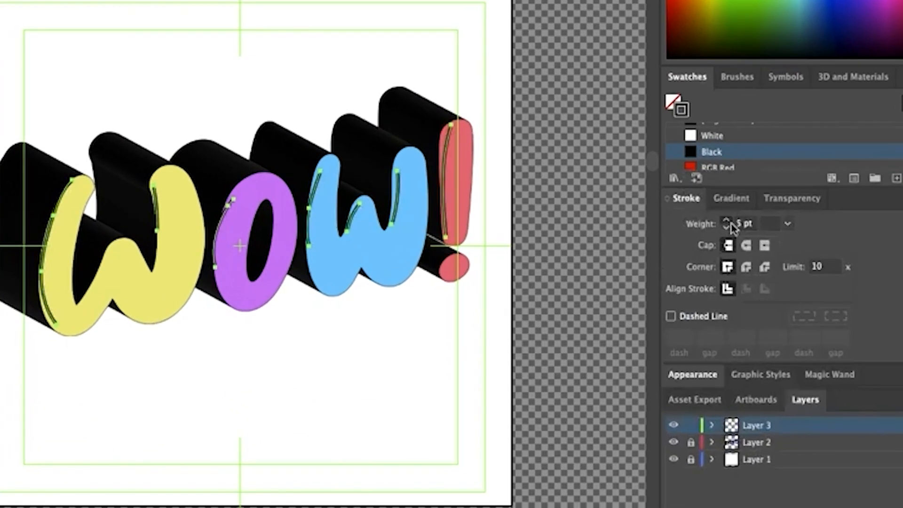
{"action": "left_click", "coordinate": [747, 246]}
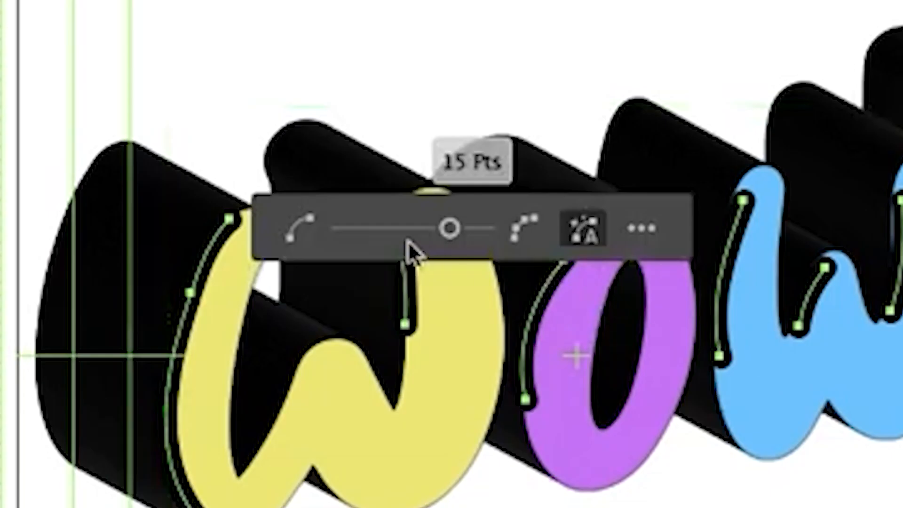
{"action": "left_click_drag", "start_coordinate": [178, 185], "coordinate": [164, 185]}
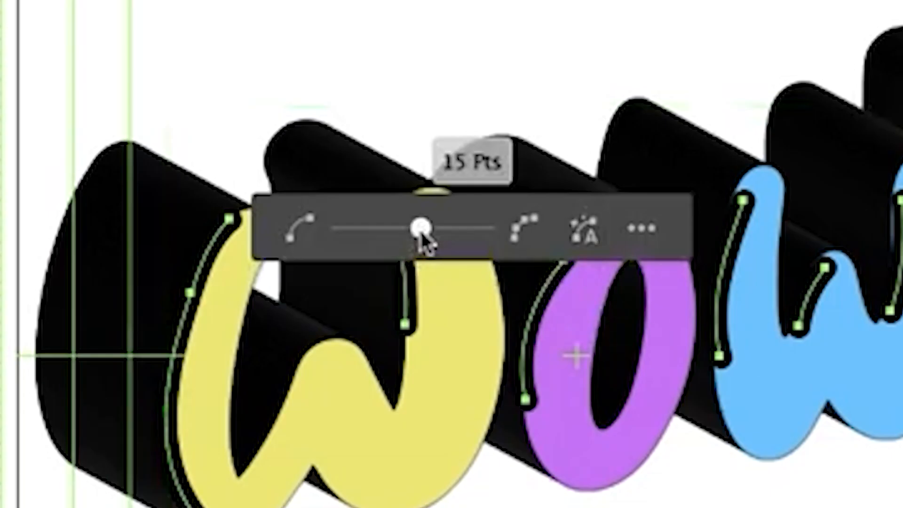
{"action": "left_click_drag", "start_coordinate": [425, 243], "coordinate": [343, 242]}
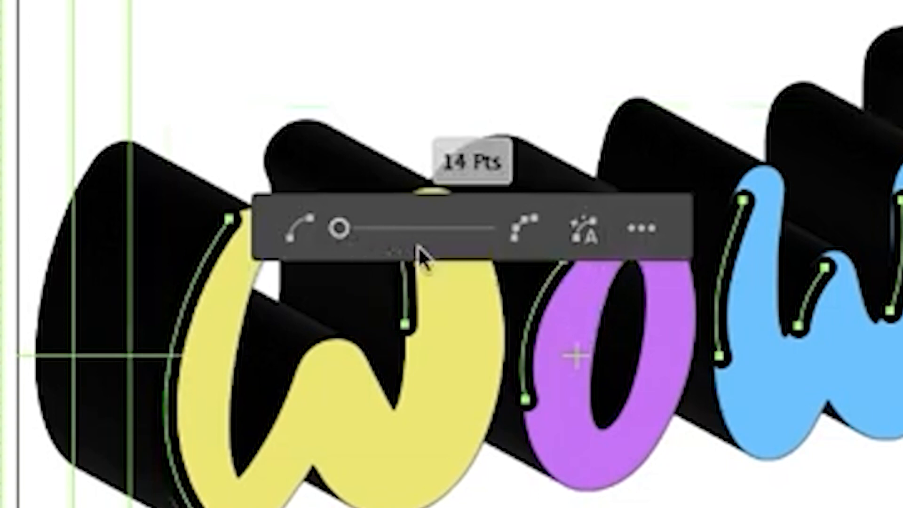
{"action": "left_click", "coordinate": [644, 446]}
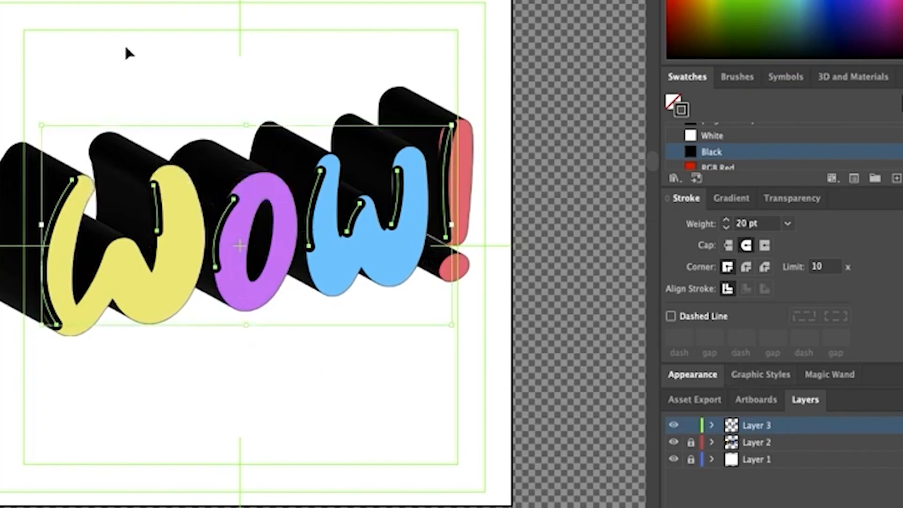
Make the highlight strokes white and reshape the blue w's highlight to follow its curve.
{"action": "left_click", "coordinate": [712, 136]}
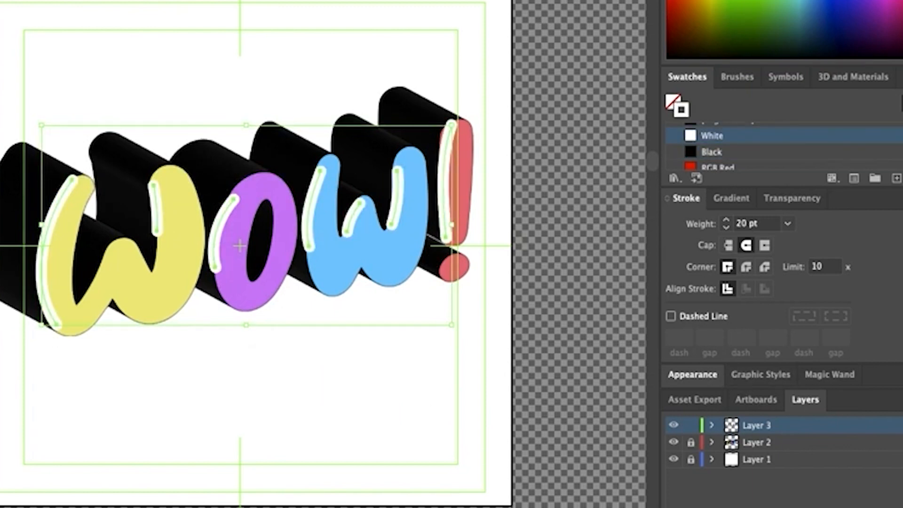
{"action": "left_click", "coordinate": [428, 48]}
{"action": "left_click", "coordinate": [313, 178]}
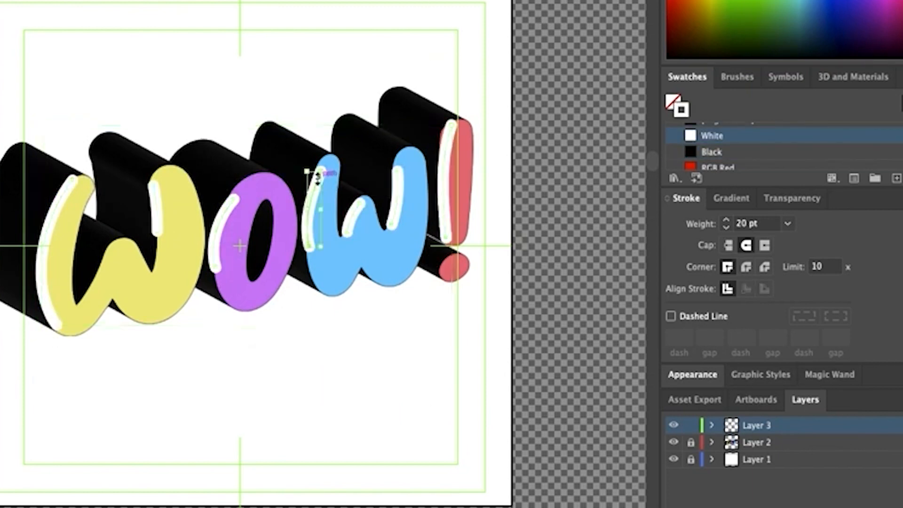
{"action": "scroll", "coordinate": [310, 212], "scroll_direction": "up", "scroll_amount": 3}
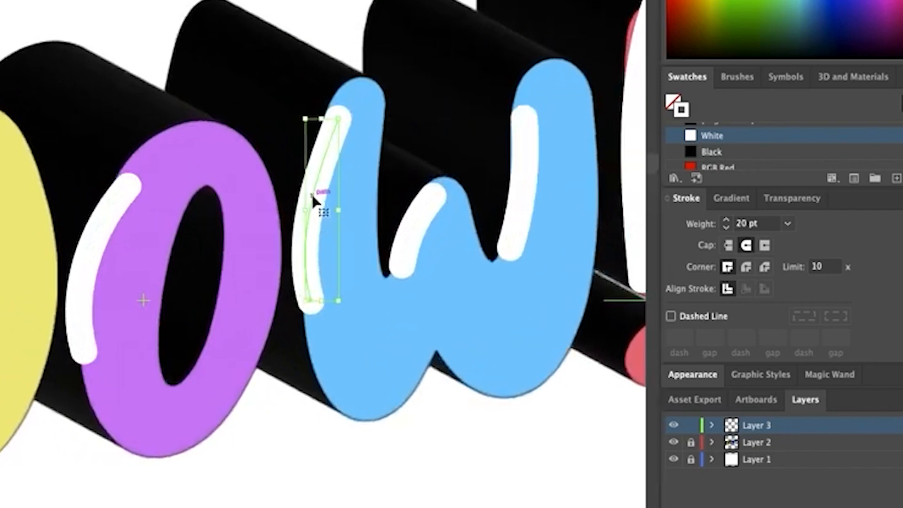
{"action": "mouse_move", "coordinate": [314, 194]}
{"action": "left_mouse_down"}
{"action": "mouse_move", "coordinate": [326, 195]}
{"action": "mouse_move", "coordinate": [334, 183]}
{"action": "left_mouse_up"}
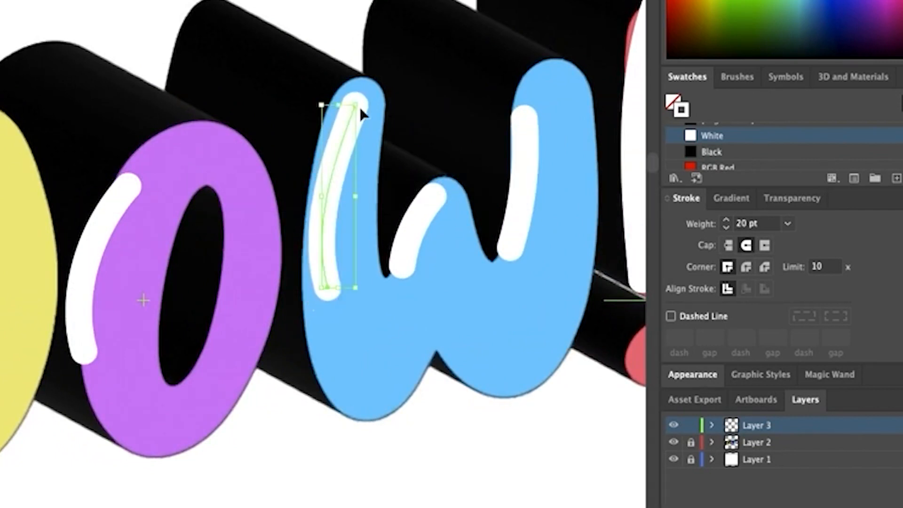
{"action": "key", "text": "a"}
{"action": "left_click_drag", "start_coordinate": [358, 113], "coordinate": [347, 122]}
{"action": "left_click_drag", "start_coordinate": [328, 289], "coordinate": [328, 349]}
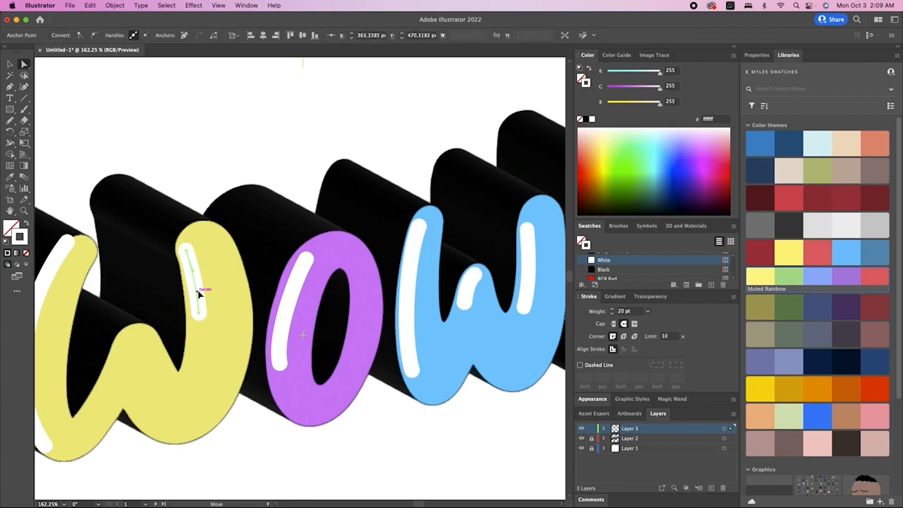
Bend the yellow W's highlight to the right and lengthen it downward.
{"action": "left_click_drag", "start_coordinate": [198, 294], "coordinate": [204, 289]}
{"action": "left_click_drag", "start_coordinate": [202, 275], "coordinate": [203, 275]}
{"action": "left_click", "coordinate": [200, 320]}
{"action": "left_click_drag", "start_coordinate": [198, 314], "coordinate": [199, 336]}
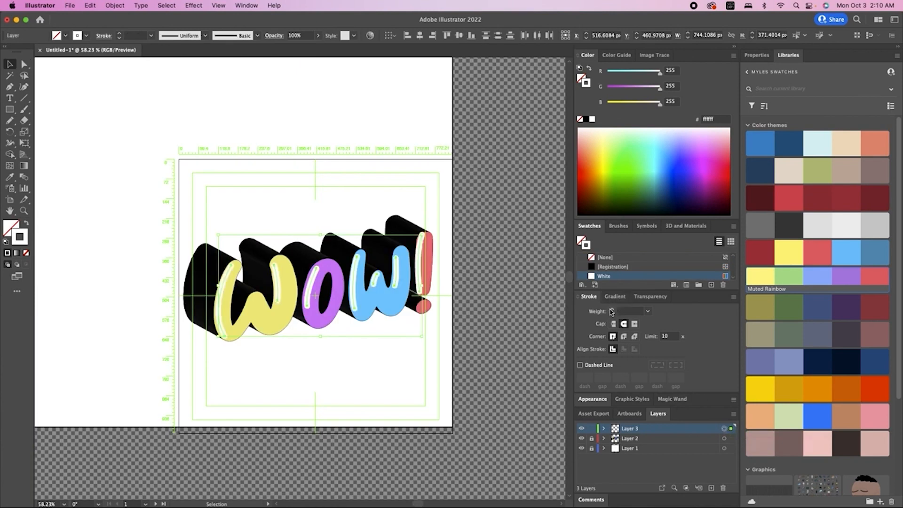
{"action": "left_click", "coordinate": [522, 329]}
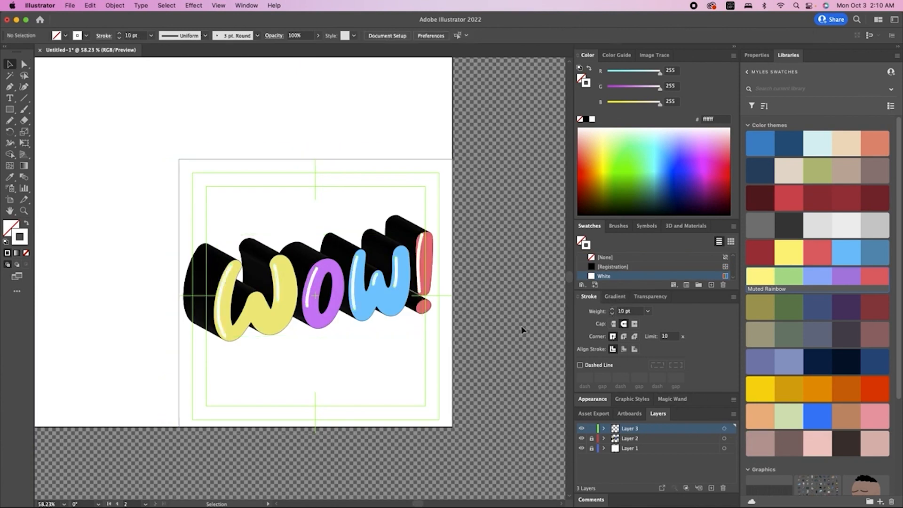
Reshape the '!' highlight by adjusting its top, bottom and upper-curve anchors.
{"action": "scroll", "coordinate": [437, 270], "scroll_direction": "up", "scroll_amount": 3}
{"action": "key", "text": "a"}
{"action": "left_click", "coordinate": [410, 309]}
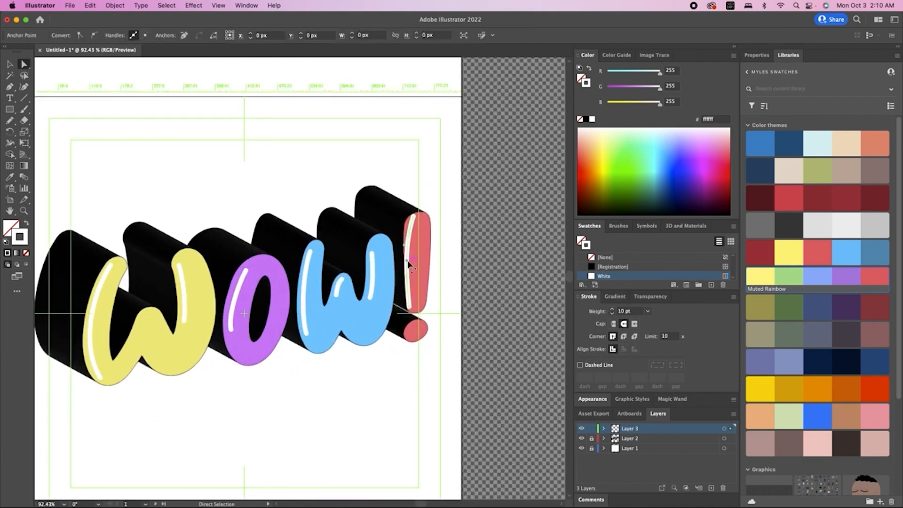
{"action": "left_click_drag", "start_coordinate": [410, 308], "coordinate": [414, 312]}
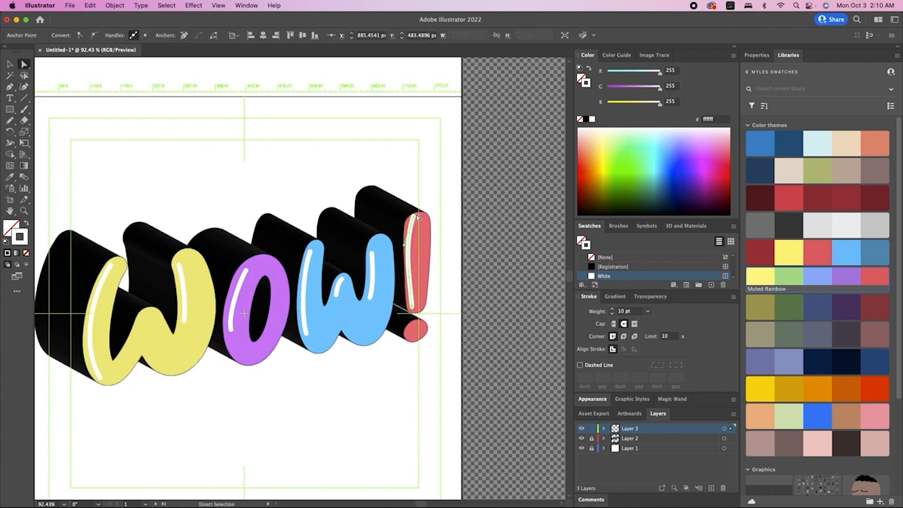
{"action": "left_click_drag", "start_coordinate": [417, 218], "coordinate": [413, 225]}
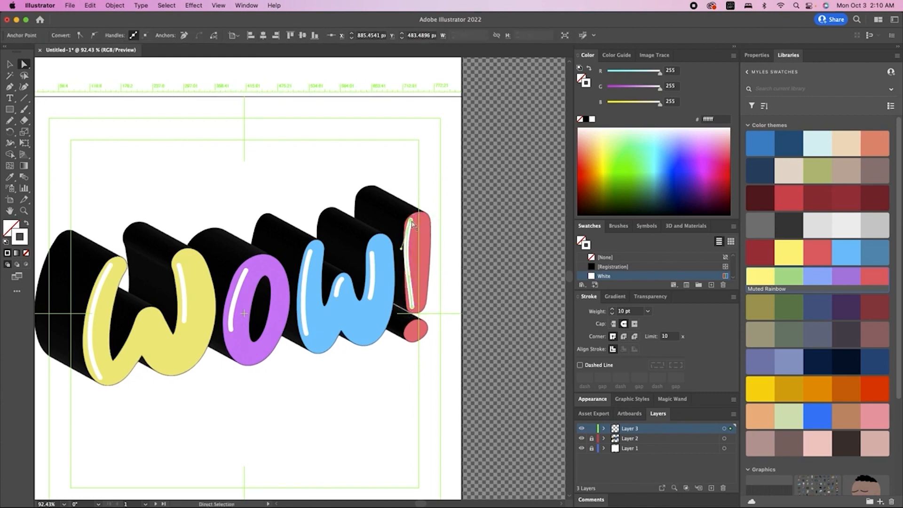
{"action": "scroll", "coordinate": [412, 224], "scroll_direction": "up", "scroll_amount": 5}
{"action": "left_click_drag", "start_coordinate": [390, 288], "coordinate": [403, 279]}
{"action": "scroll", "coordinate": [414, 380], "scroll_direction": "down", "scroll_amount": 4}
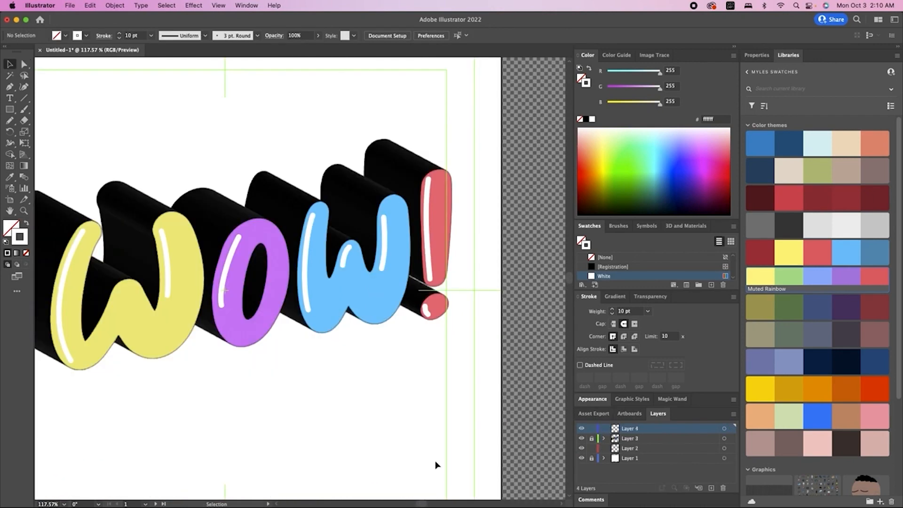
Switch to the Pencil tool (N) and centre the WOW! lettering in view for doodling.
{"action": "key", "text": "n"}
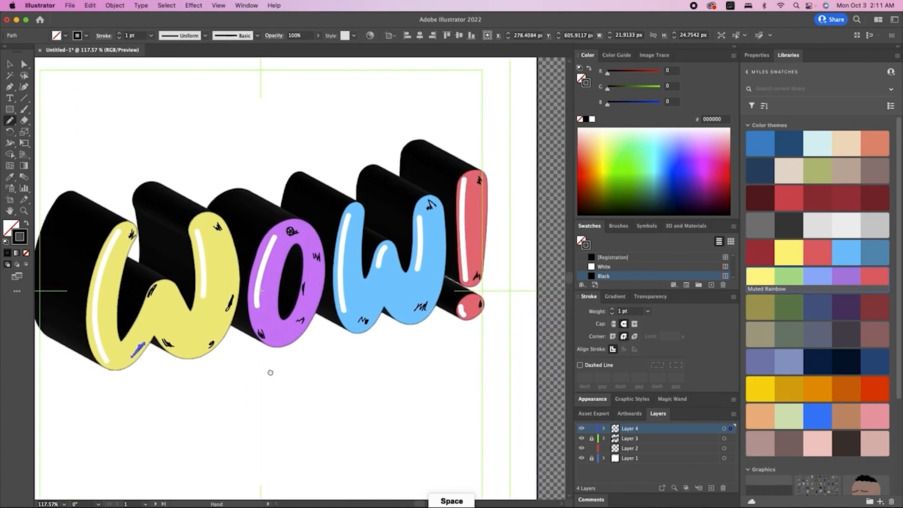
{"action": "mouse_move", "coordinate": [270, 371]}
{"action": "left_mouse_down"}
{"action": "mouse_move", "coordinate": [310, 404]}
{"action": "mouse_move", "coordinate": [325, 392]}
{"action": "mouse_move", "coordinate": [329, 356]}
{"action": "left_mouse_up"}
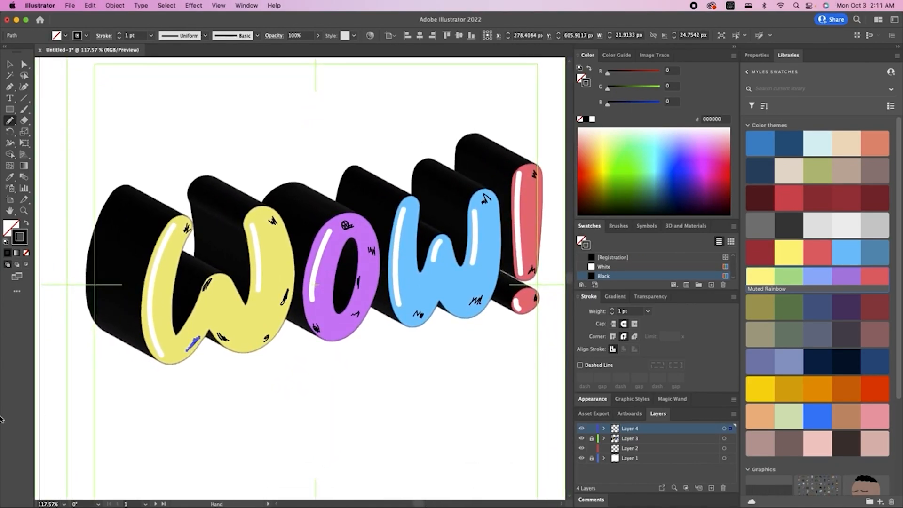